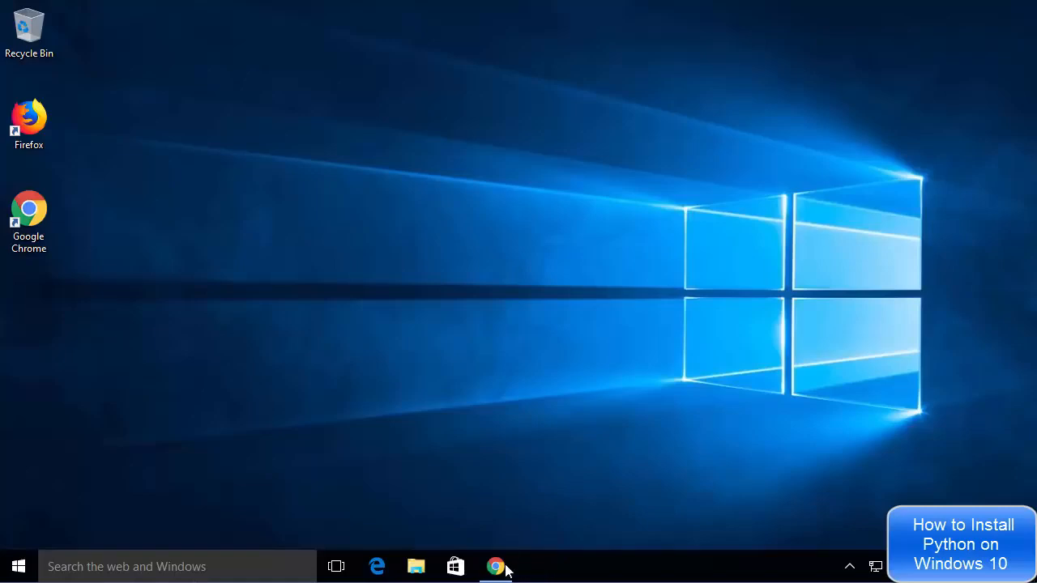
# Switch to Chrome, open the Python.org site from the search results and go to the Python 3.7.0 release page
pyautogui.click(496, 566)
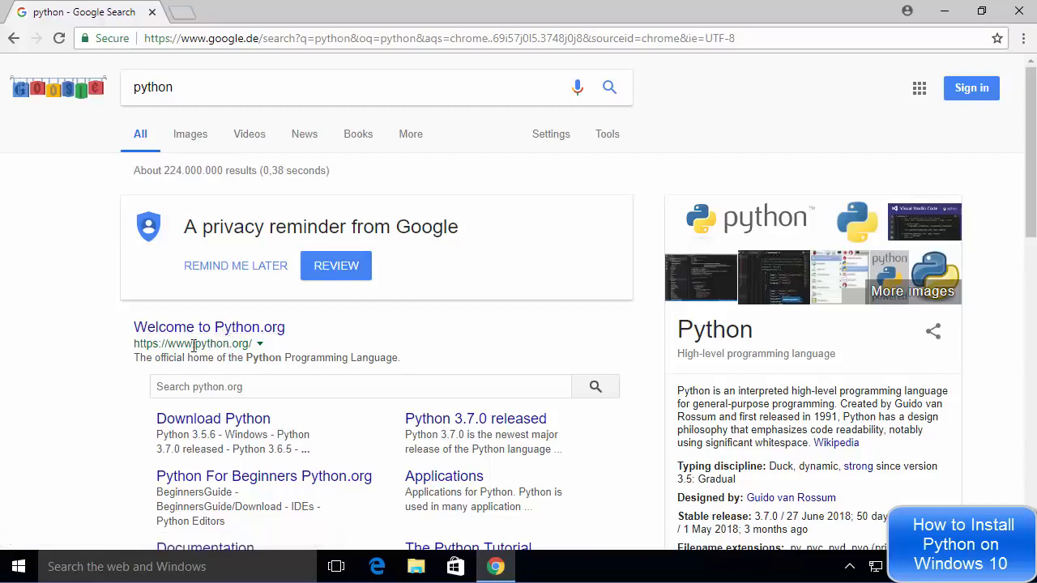
pyautogui.click(219, 332)
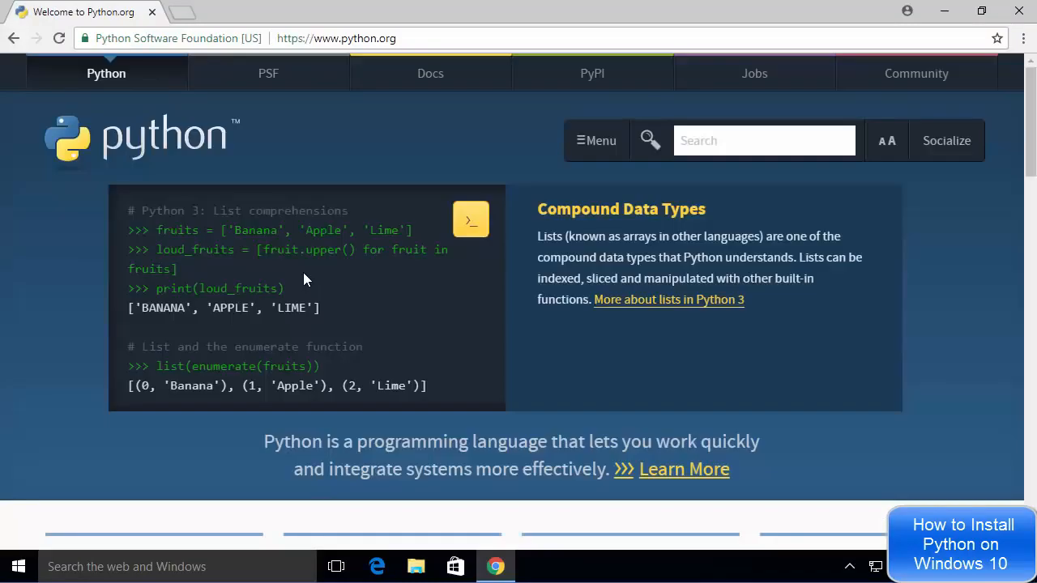
pyautogui.scroll(-3, 304, 278)
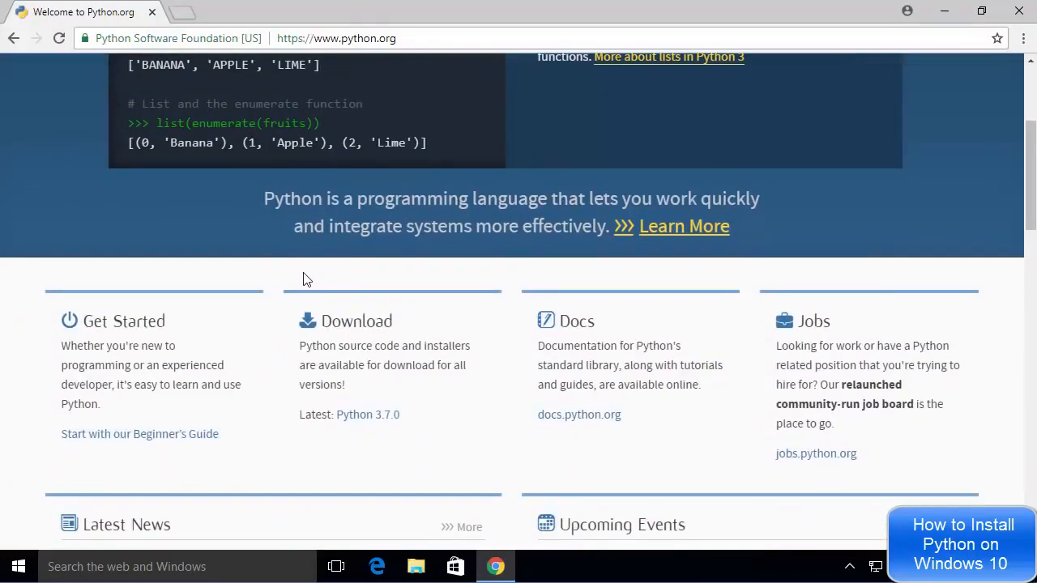
pyautogui.click(355, 421)
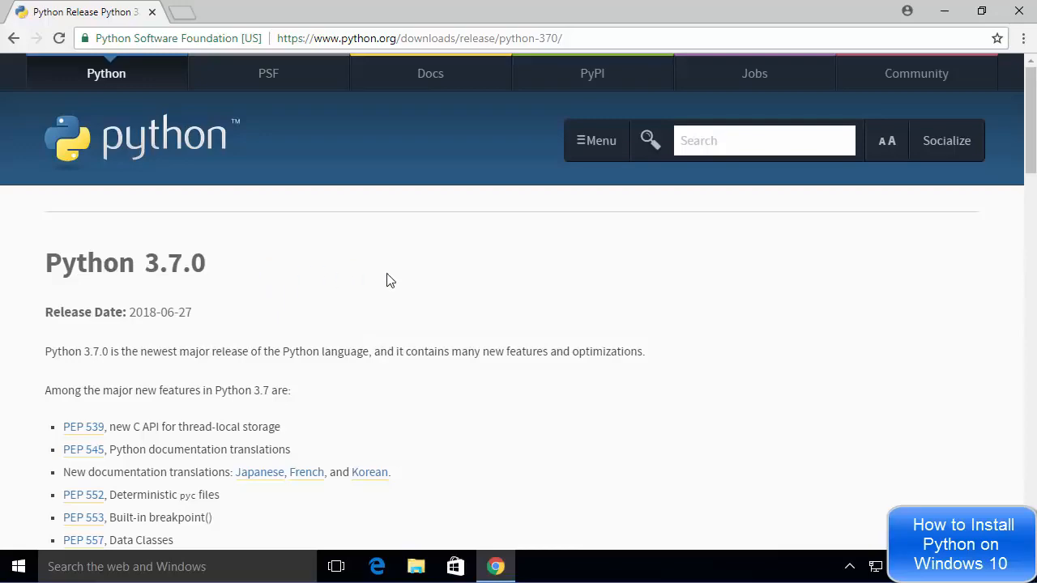
# Download the Windows x86-64 executable installer for Python 3.7.0 and launch it, getting the browser window out of the way
pyautogui.scroll(-13, 387, 280)
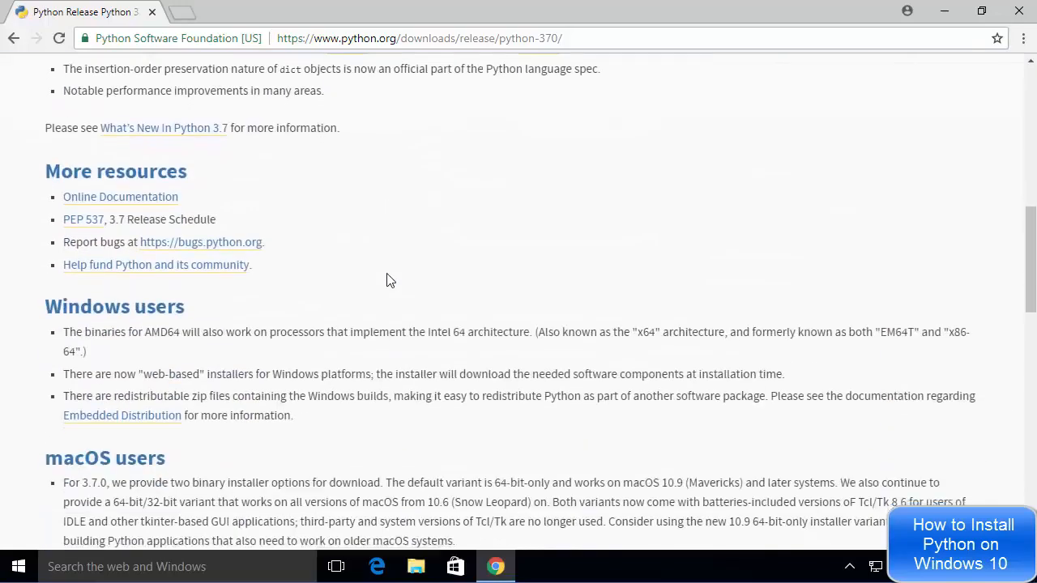
pyautogui.scroll(-4, 387, 279)
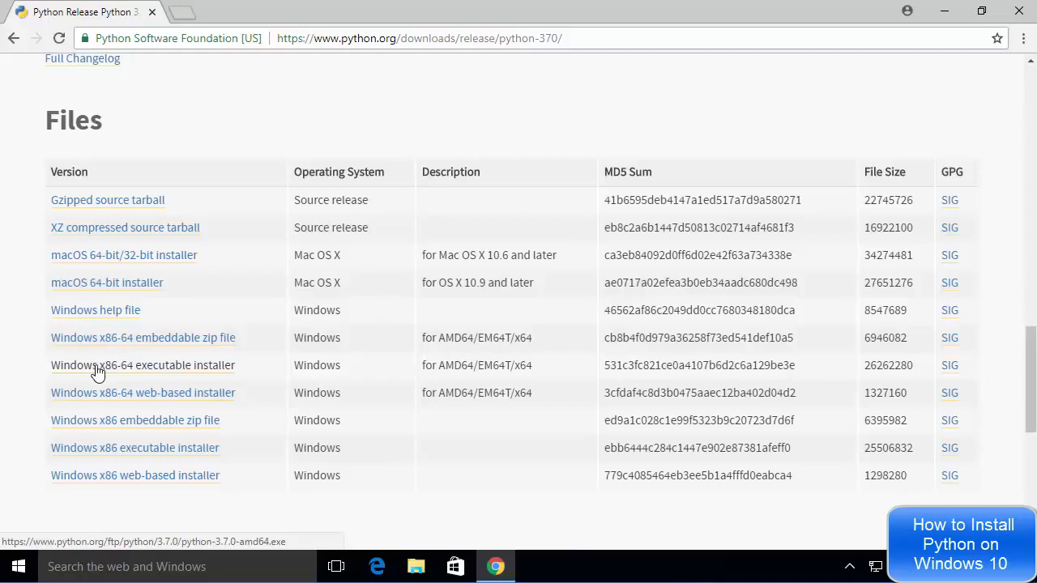
pyautogui.click(145, 371)
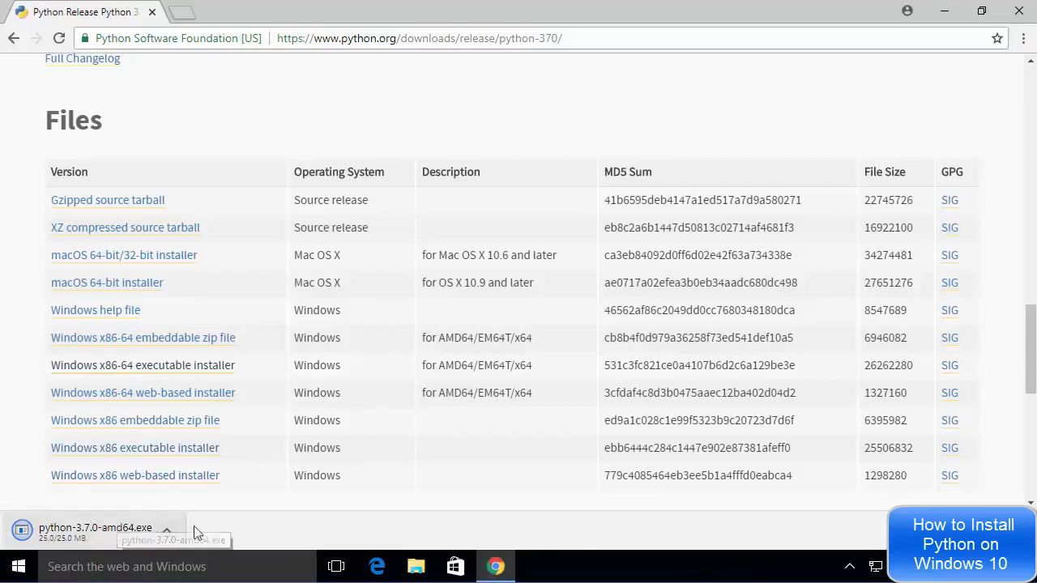
pyautogui.click(114, 531)
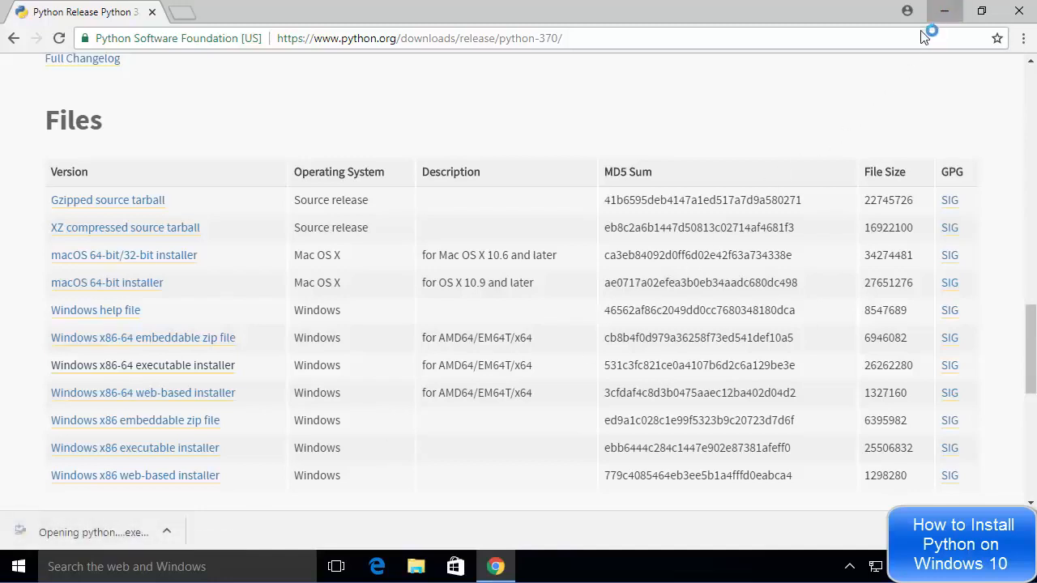
pyautogui.click(942, 11)
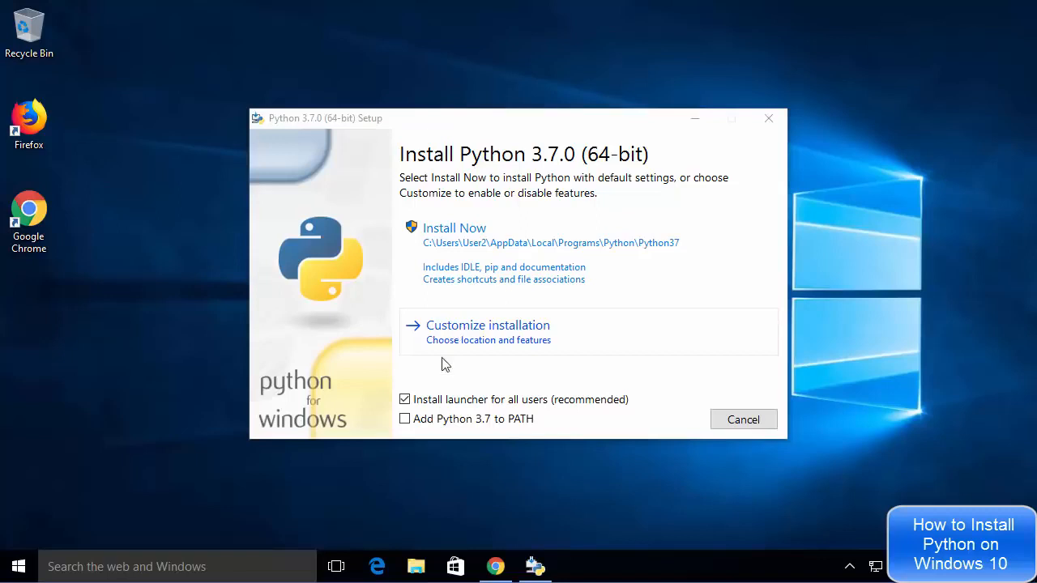
# Customize the installation with Python 3.7 added to PATH, the default optional features kept, and installation for all users enabled
pyautogui.click(405, 420)
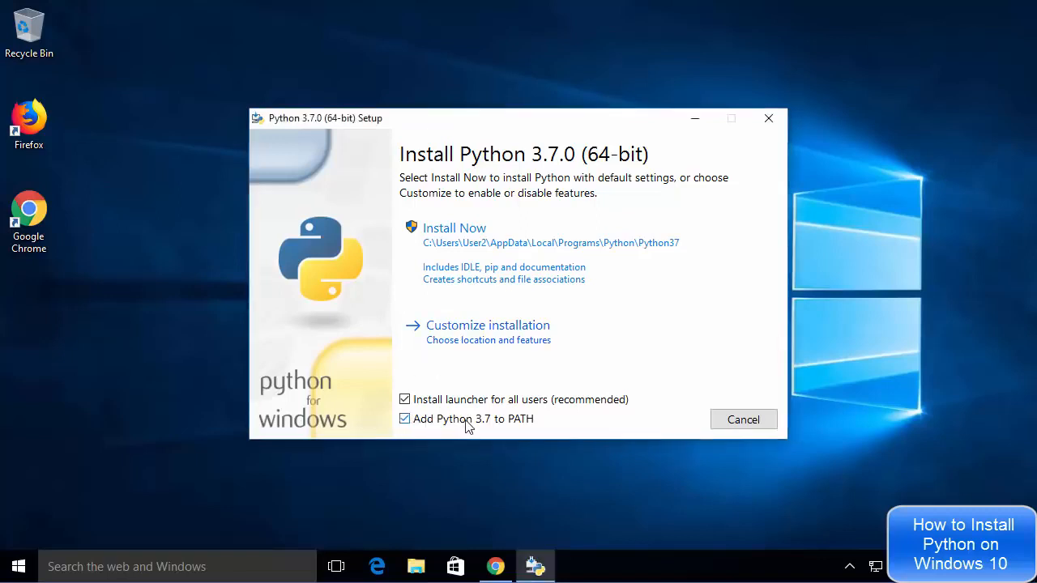
pyautogui.click(476, 344)
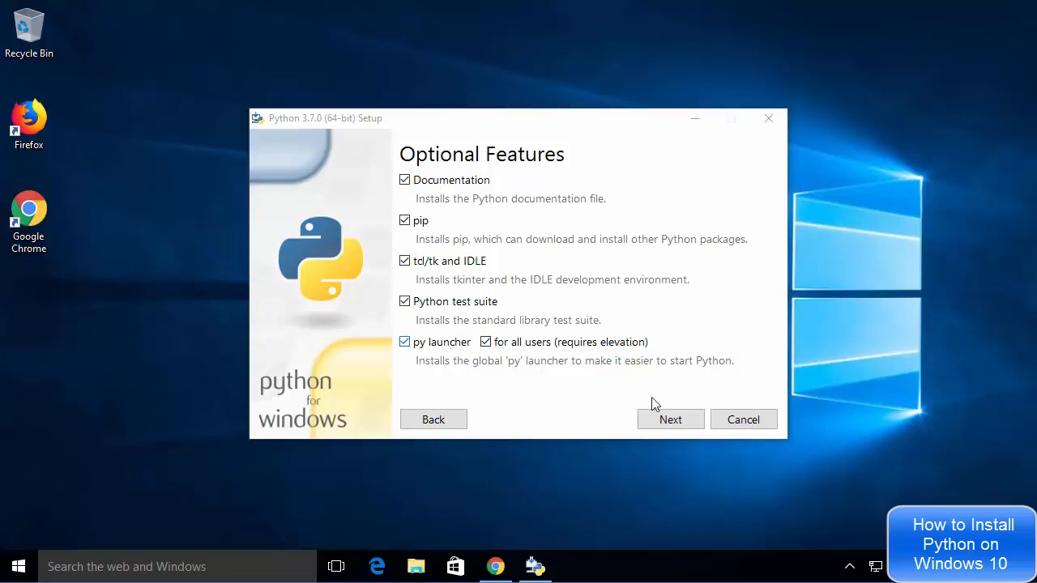
pyautogui.click(670, 427)
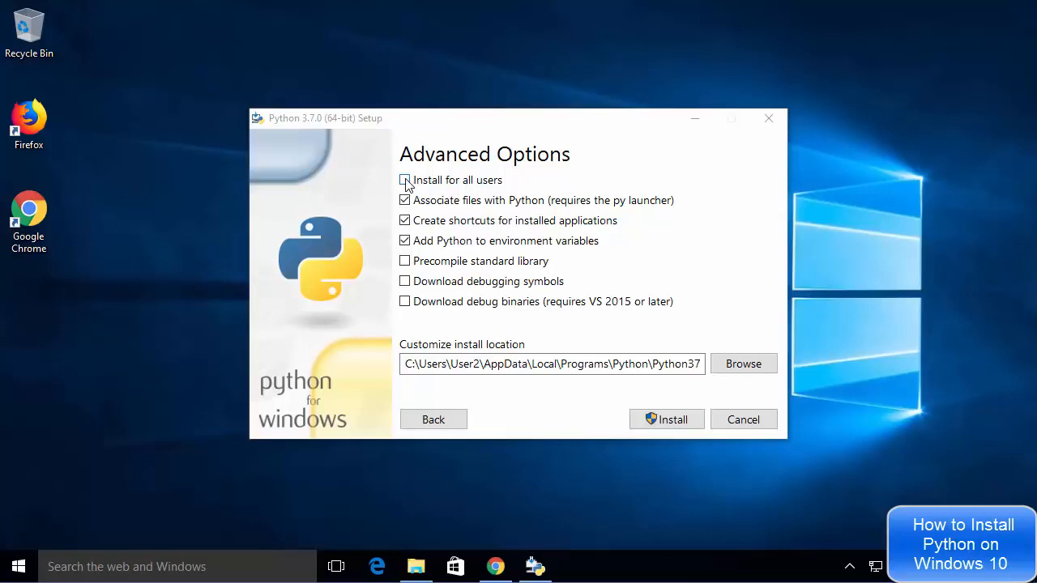
pyautogui.click(432, 228)
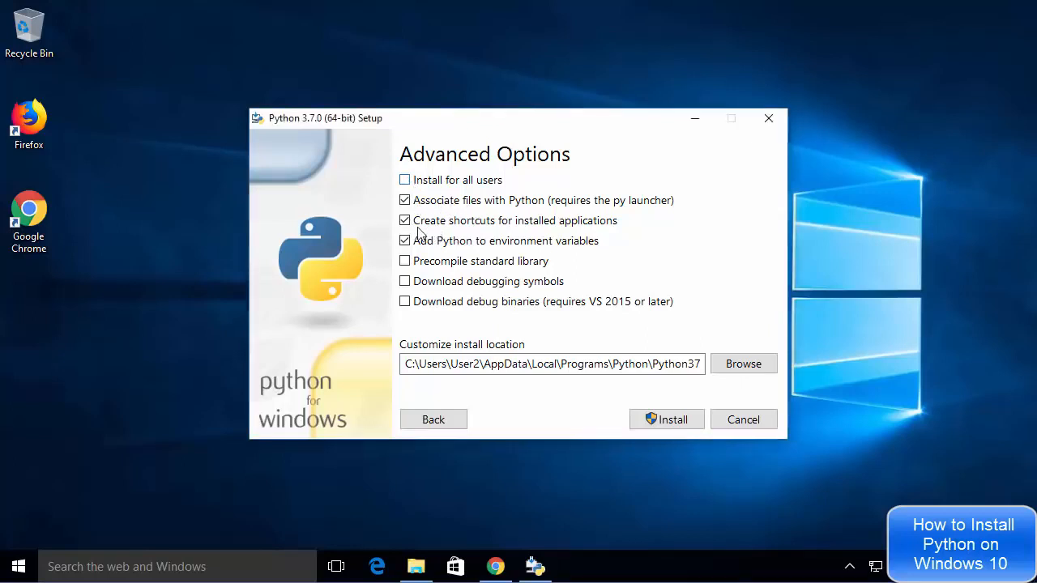
pyautogui.click(405, 181)
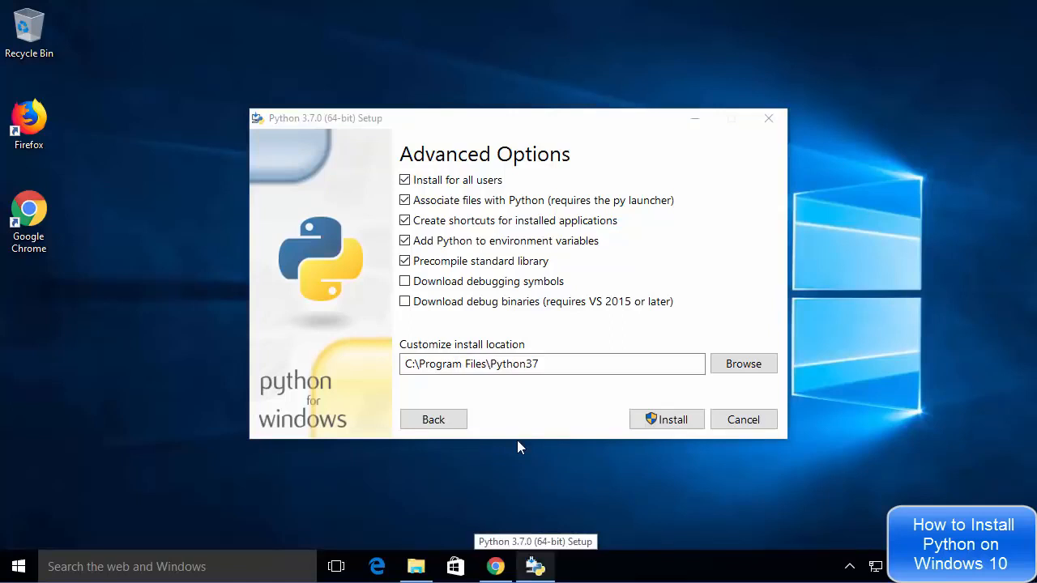
# In File Explorer, create a folder named Python on Local Disk (C:) and return to the Python setup
pyautogui.click(416, 567)
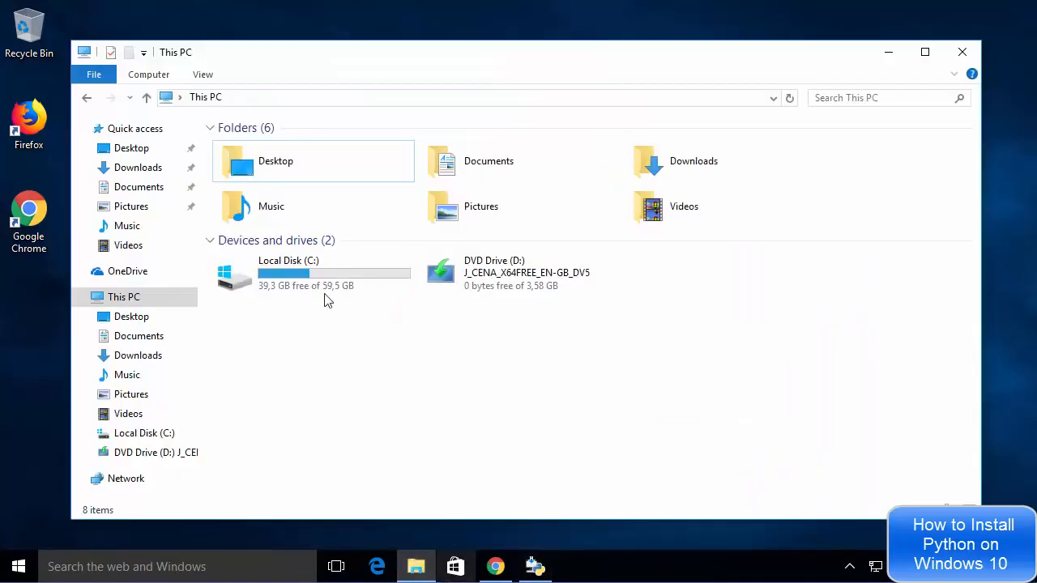
pyautogui.click(311, 281)
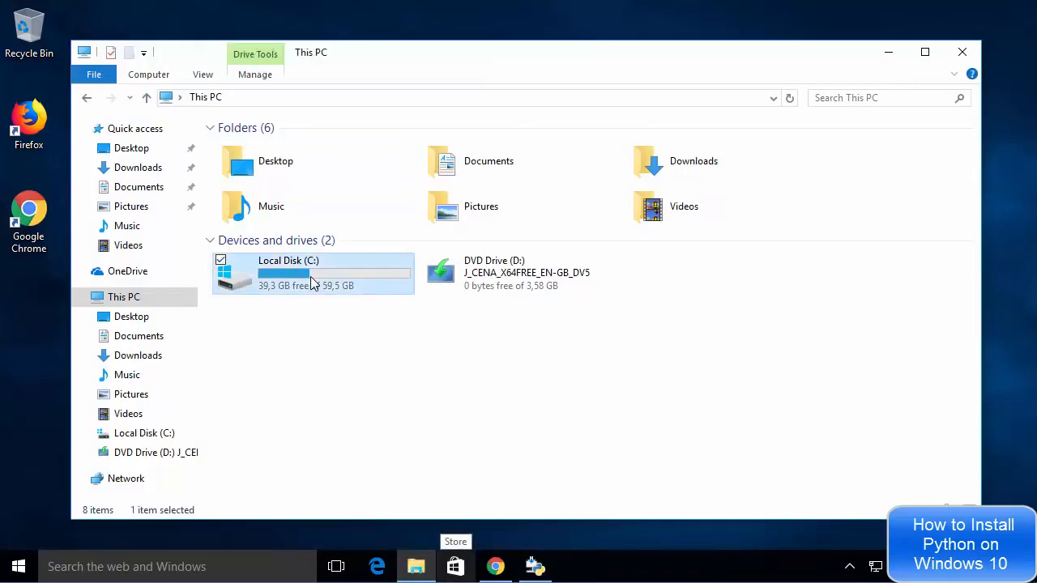
pyautogui.doubleClick(310, 281)
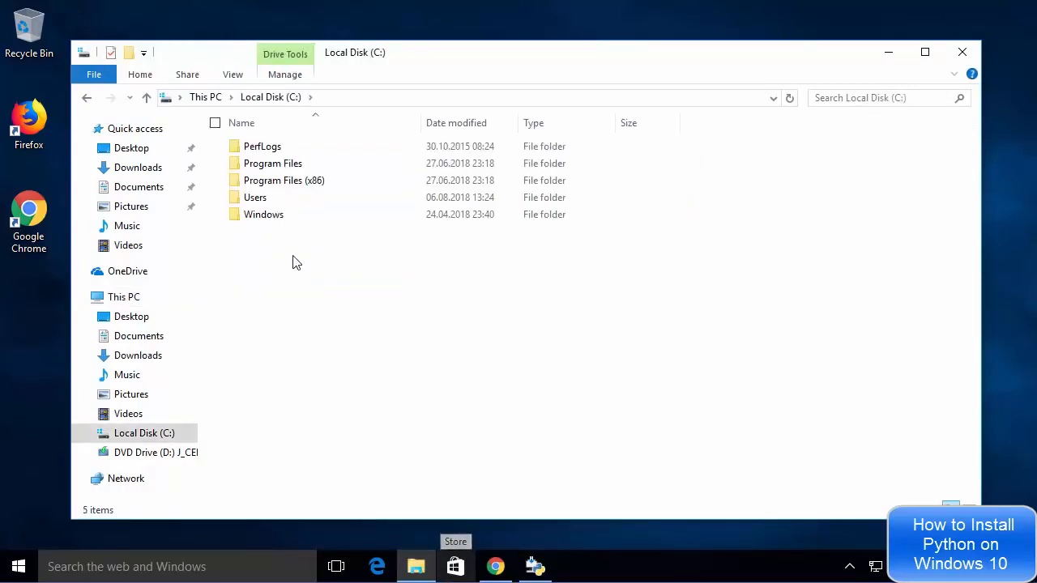
pyautogui.rightClick(294, 261)
pyautogui.moveTo(251, 410)
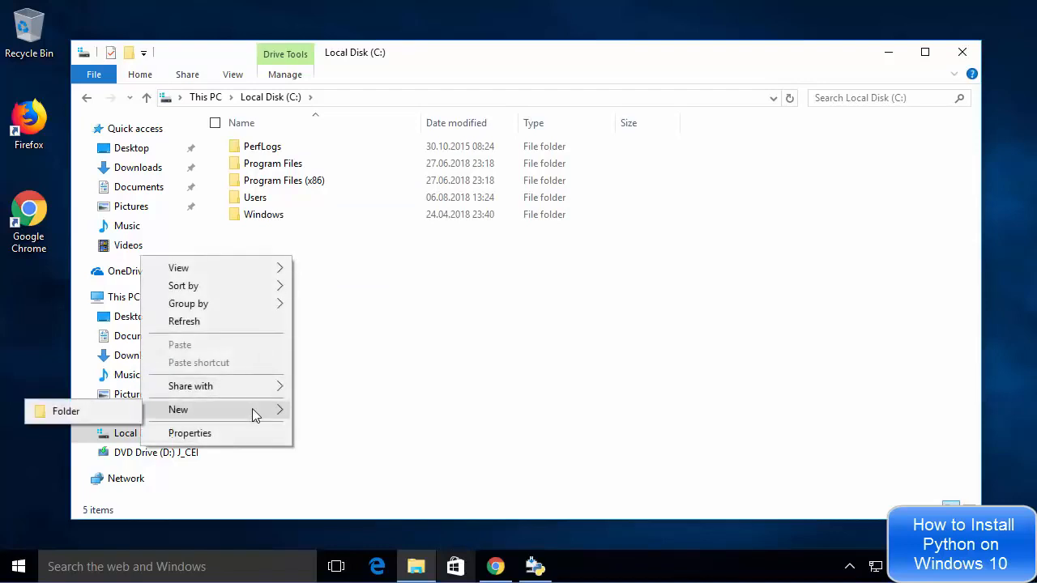
pyautogui.click(85, 414)
pyautogui.write('P')
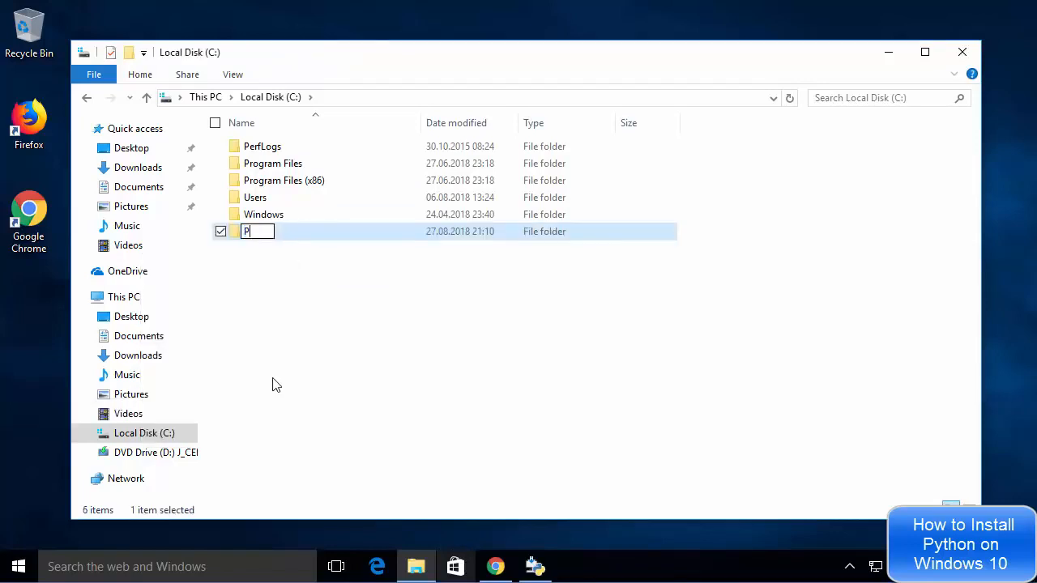
pyautogui.write('ython')
pyautogui.hotkey('ctrl', 'a')
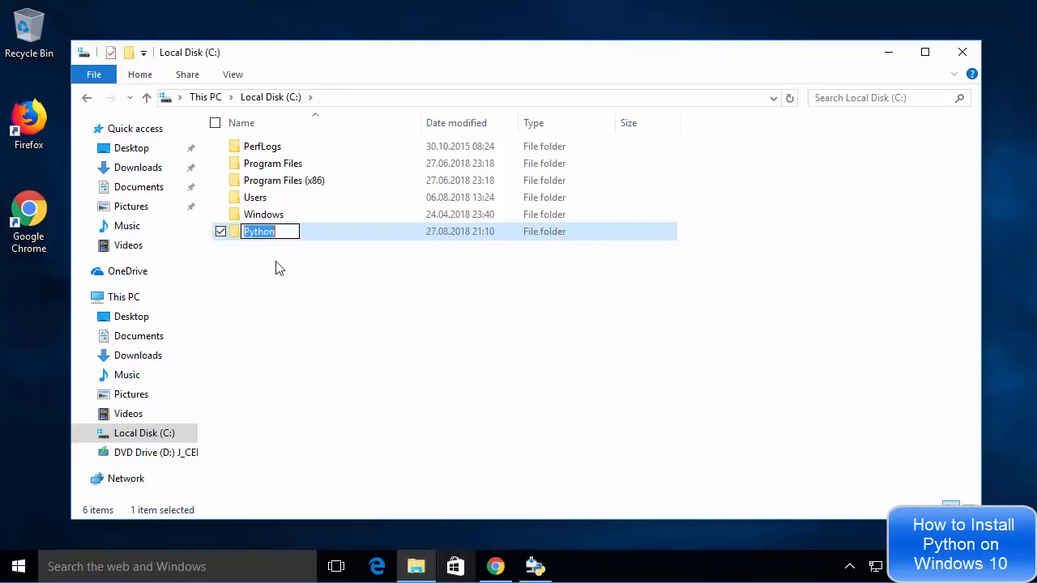
pyautogui.press('Return')
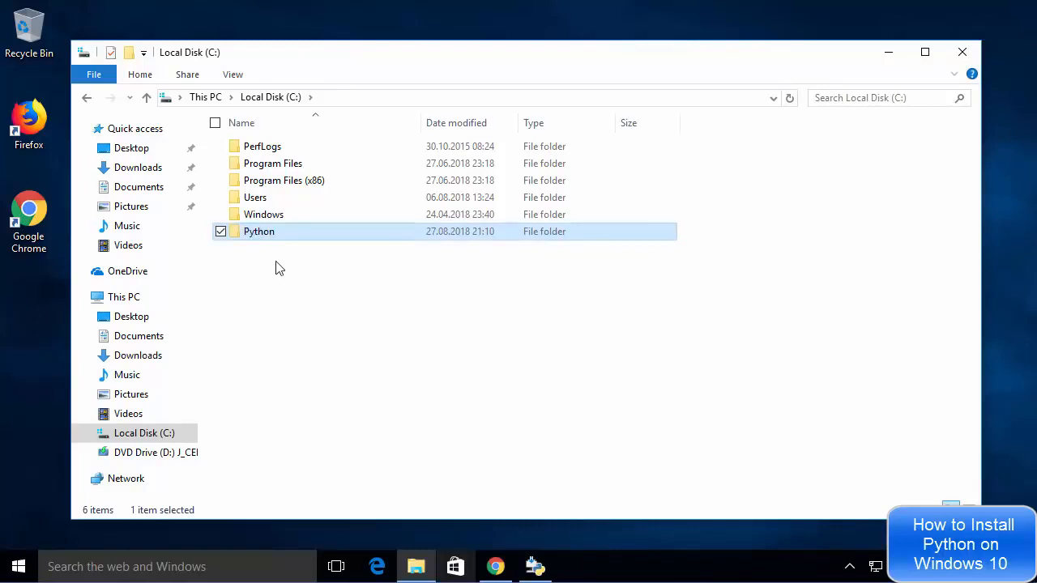
pyautogui.click(888, 54)
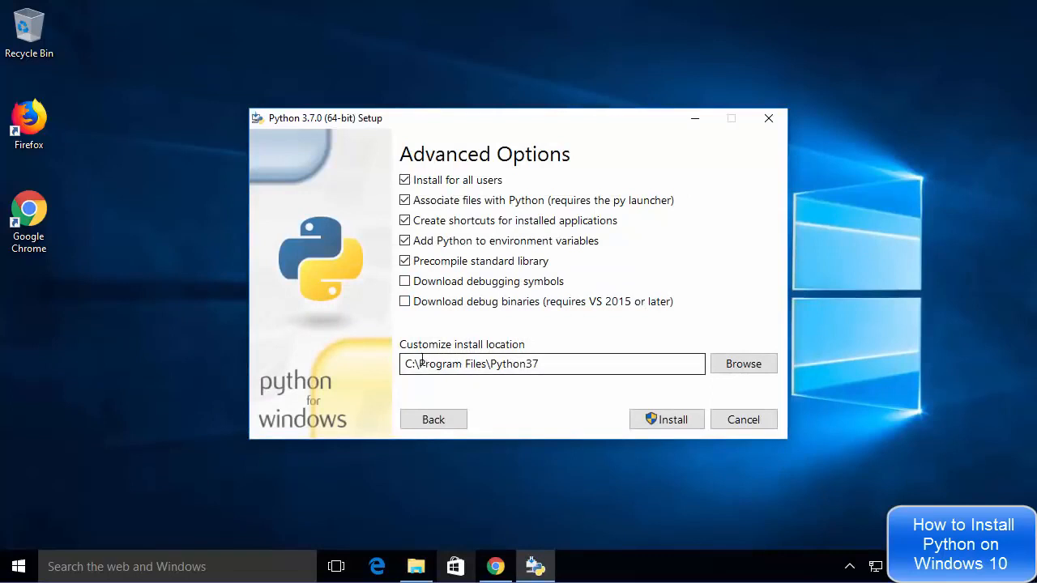
# Set the install location to C:\Python\Python37, install Python there and close the setup when it completes
pyautogui.moveTo(420, 364); pyautogui.dragTo(486, 367)
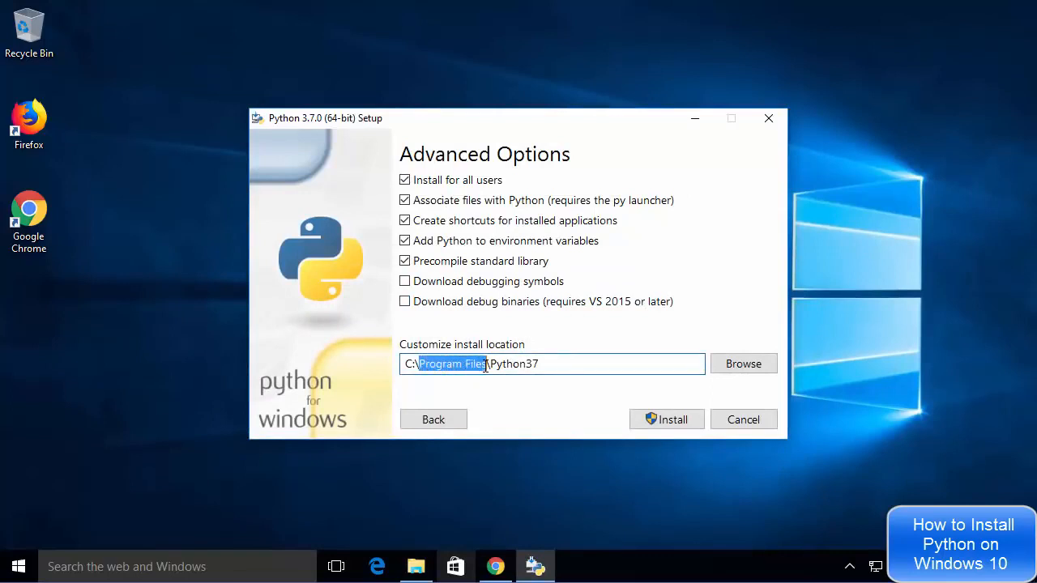
pyautogui.write('Python')
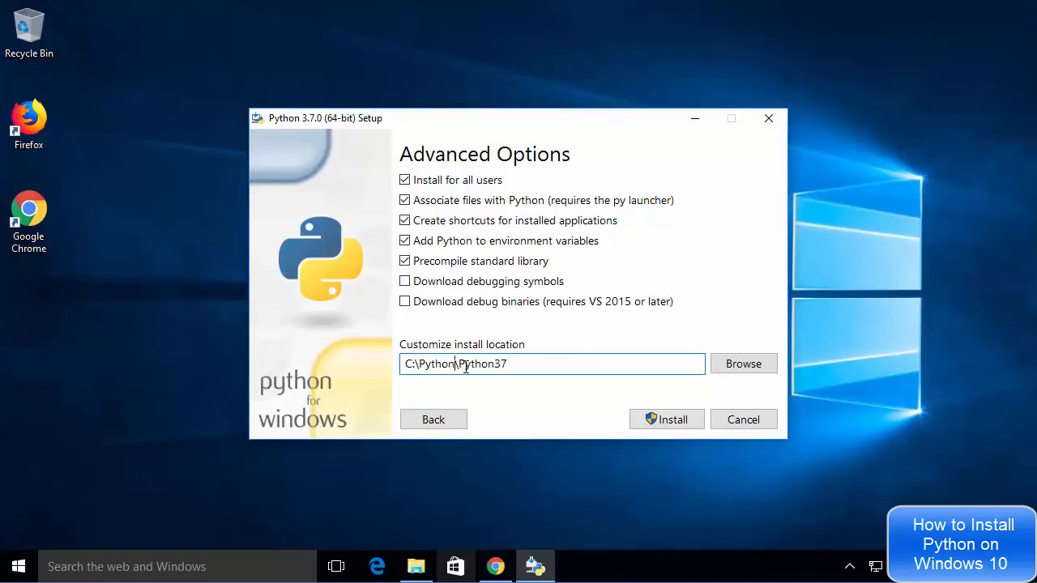
pyautogui.moveTo(511, 366); pyautogui.dragTo(497, 366)
pyautogui.click(523, 364)
pyautogui.moveTo(508, 363); pyautogui.dragTo(407, 364)
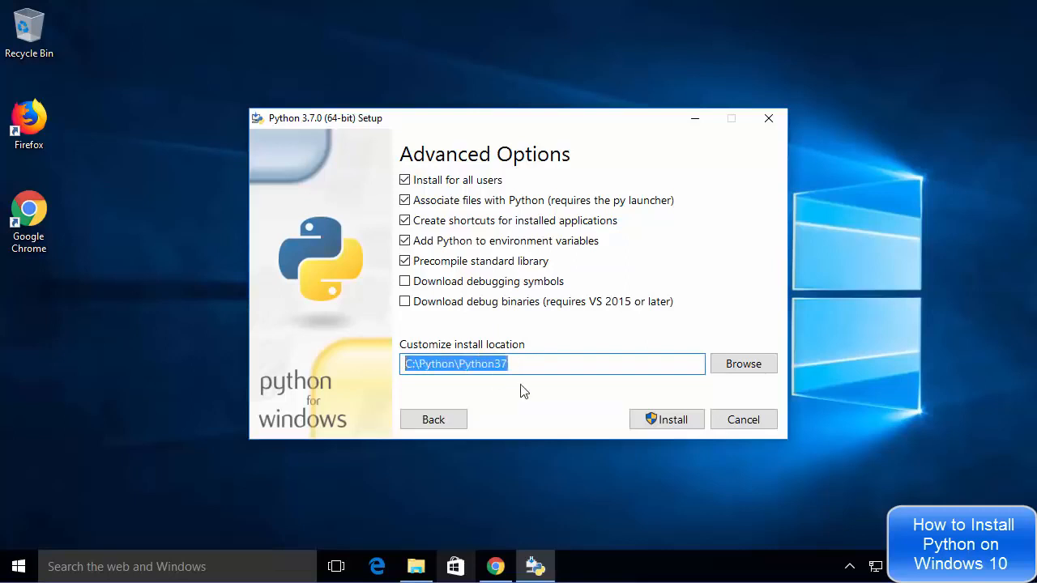
pyautogui.click(544, 370)
pyautogui.click(656, 423)
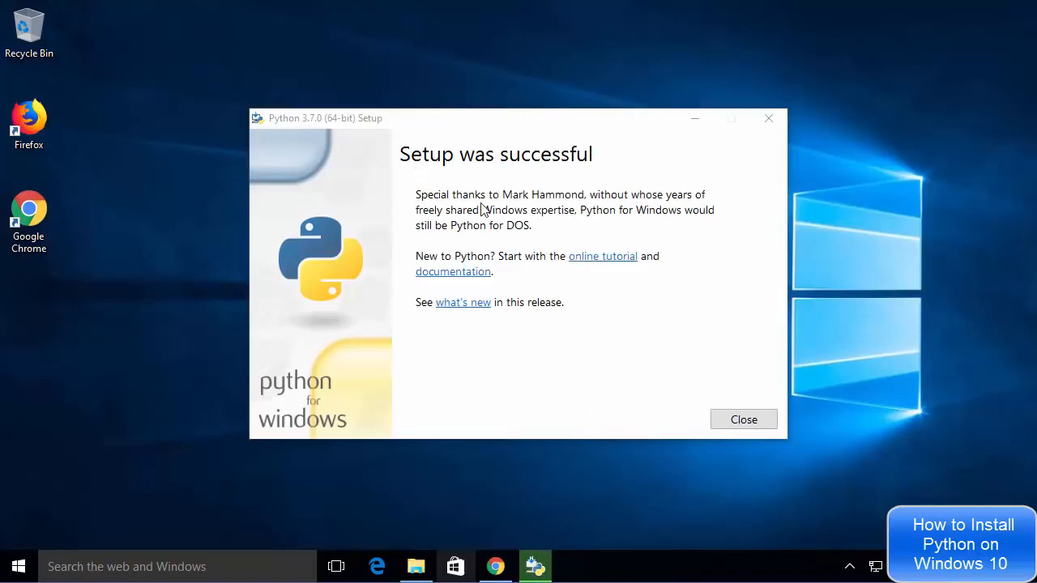
pyautogui.click(743, 420)
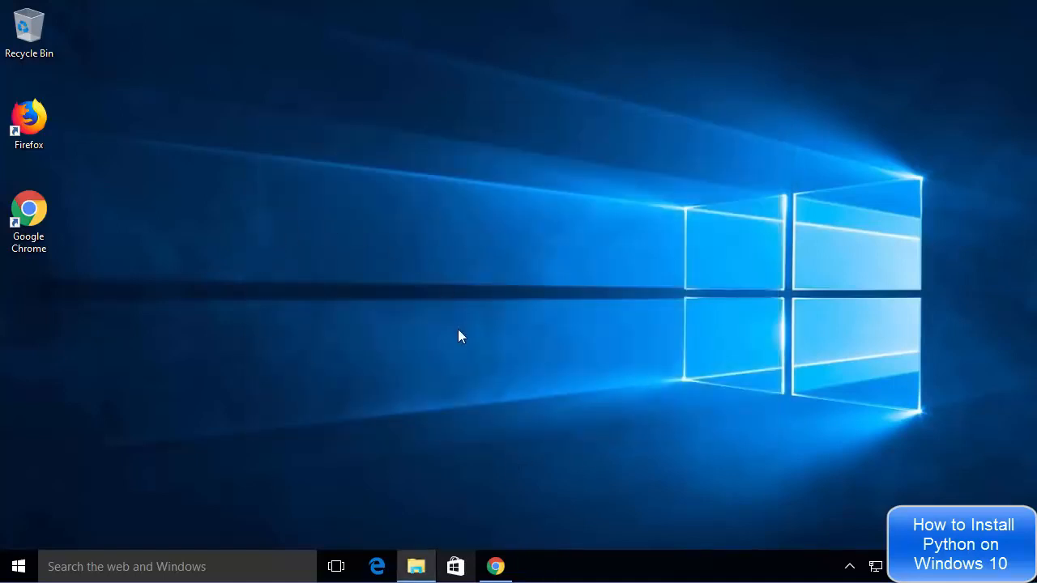
# Search Windows for python, open the Python 3.7 (64-bit) desktop app and move its window toward the middle of the desktop
pyautogui.click(172, 565)
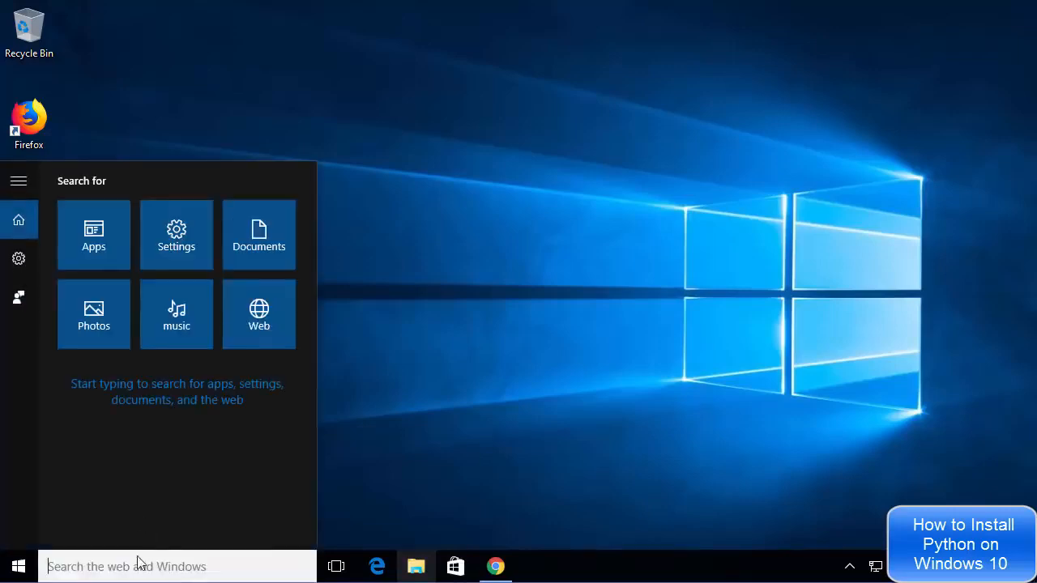
pyautogui.write('p')
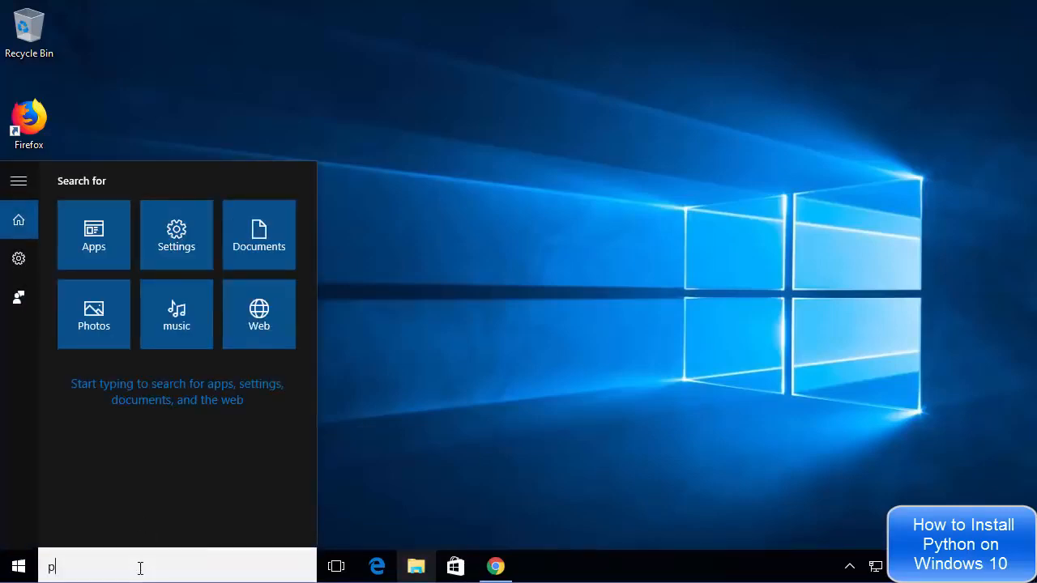
pyautogui.write('ython')
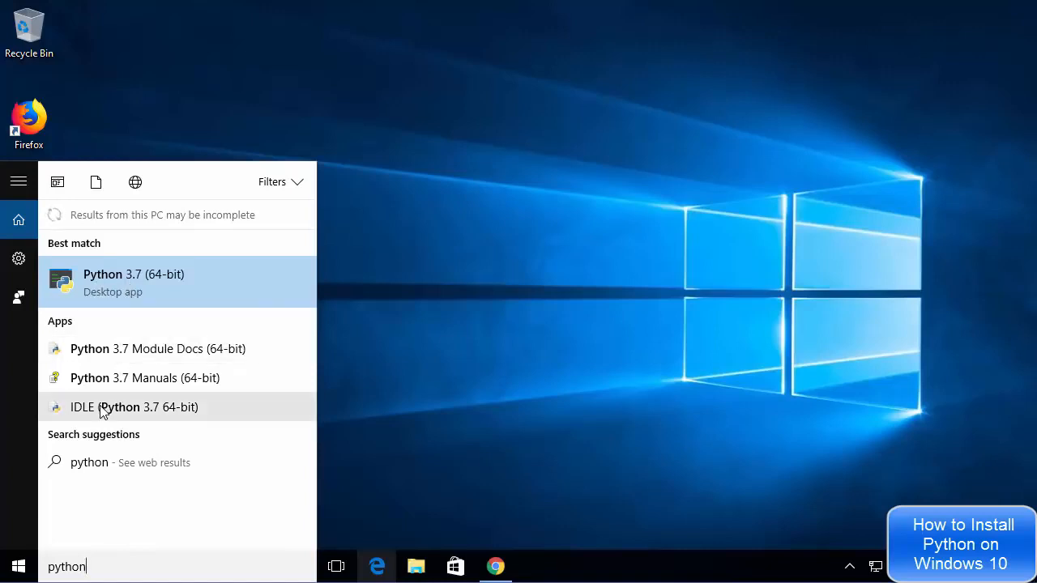
pyautogui.click(99, 280)
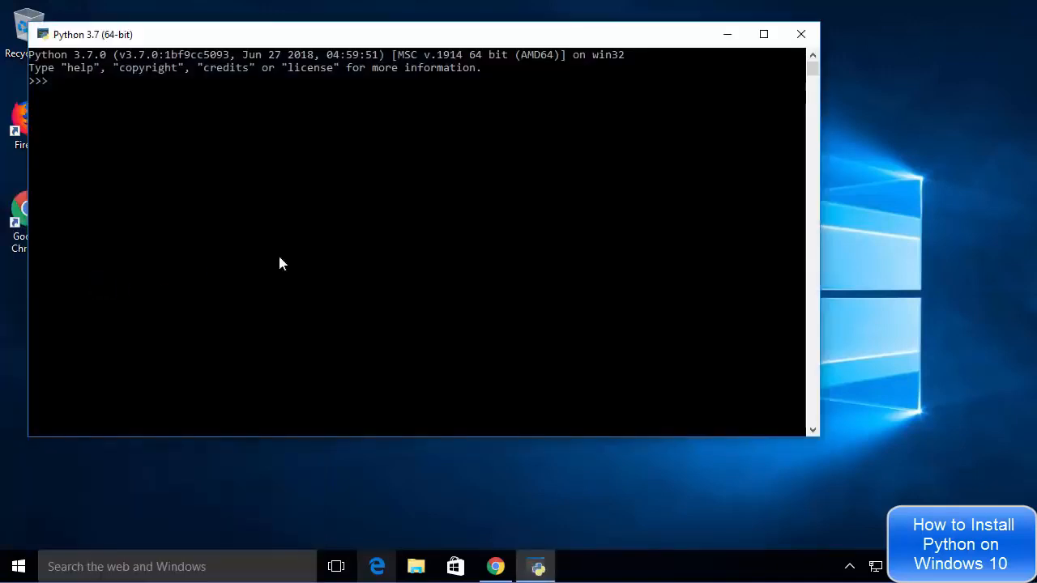
pyautogui.moveTo(388, 36); pyautogui.dragTo(491, 81)
# Run print ("Hello World") at the Python prompt
pyautogui.click(393, 162)
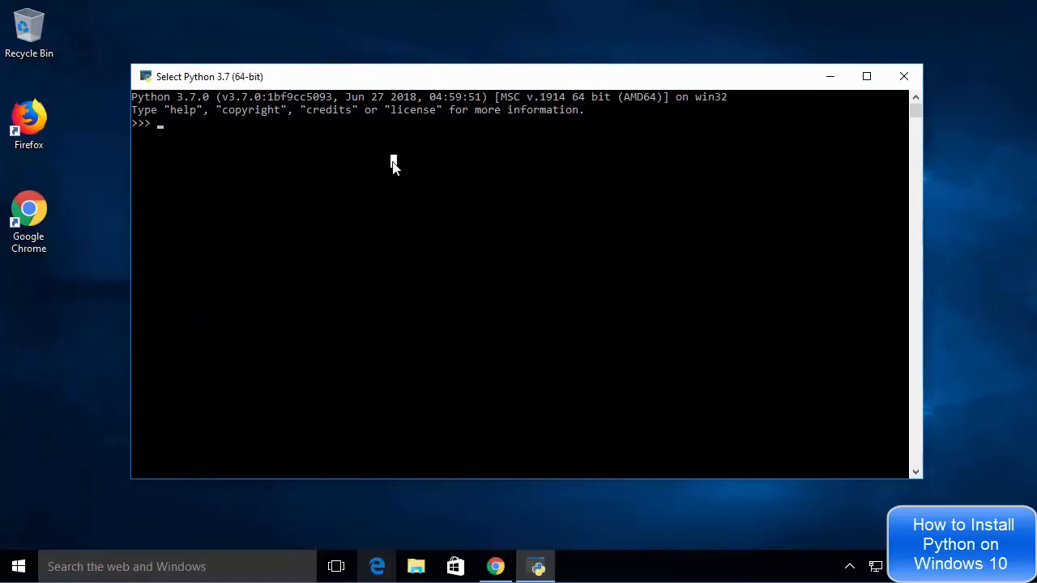
pyautogui.click(167, 123)
pyautogui.write('print')
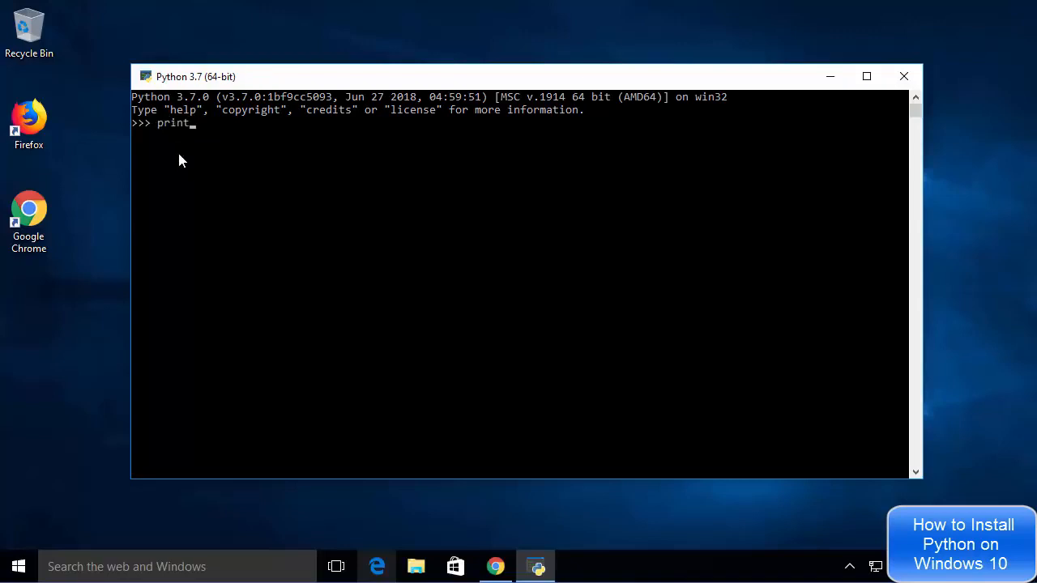
pyautogui.write(' ("He')
pyautogui.write('")')
pyautogui.press('Left')
pyautogui.press('Left')
pyautogui.write('Hello World')
pyautogui.press('Return')
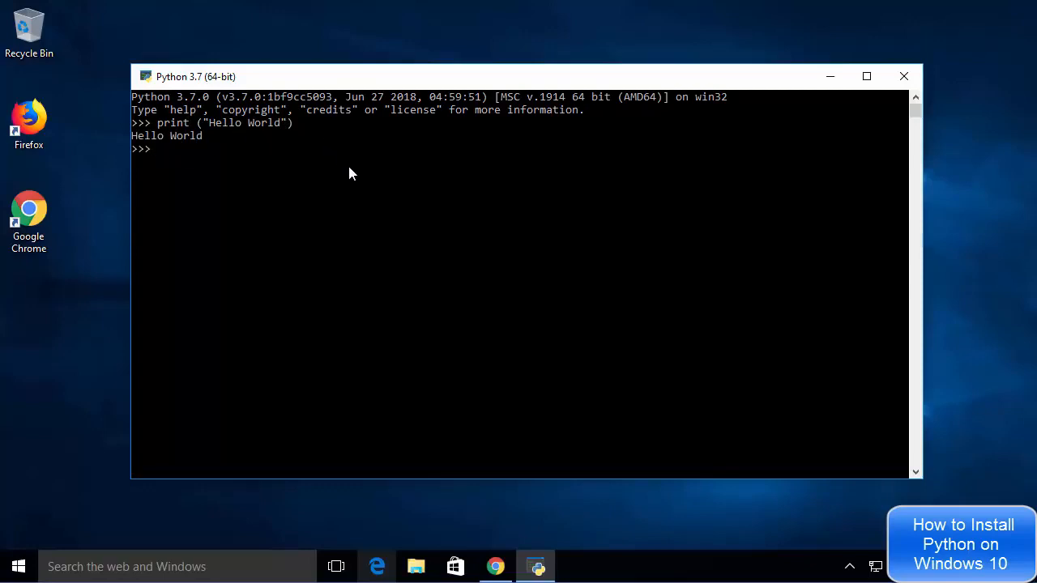
pyautogui.click(666, 278)
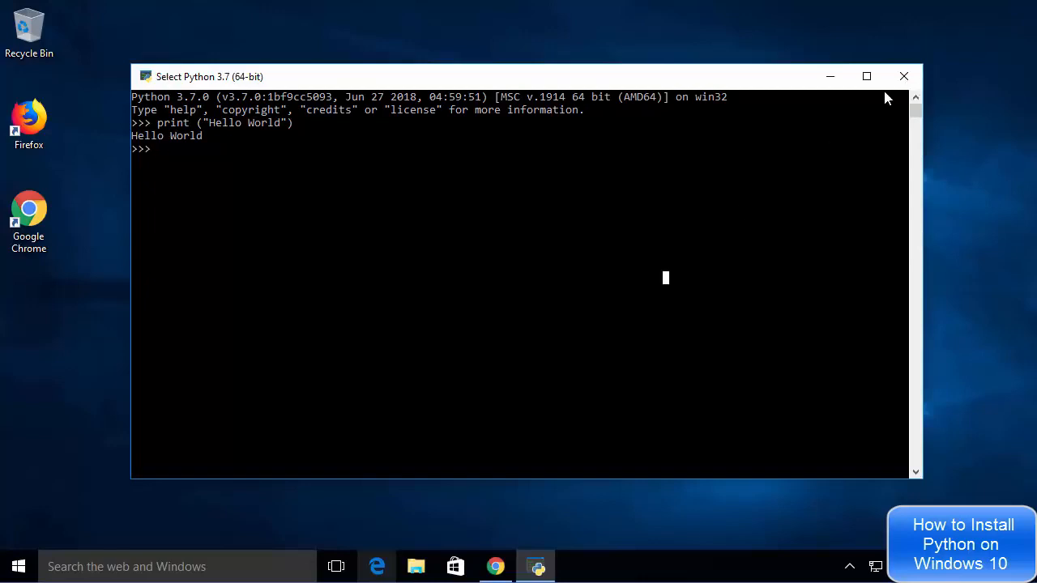
# Close the Python console, search Windows for python and open IDLE (Python 3.7 64-bit)
pyautogui.click(903, 76)
pyautogui.click(167, 567)
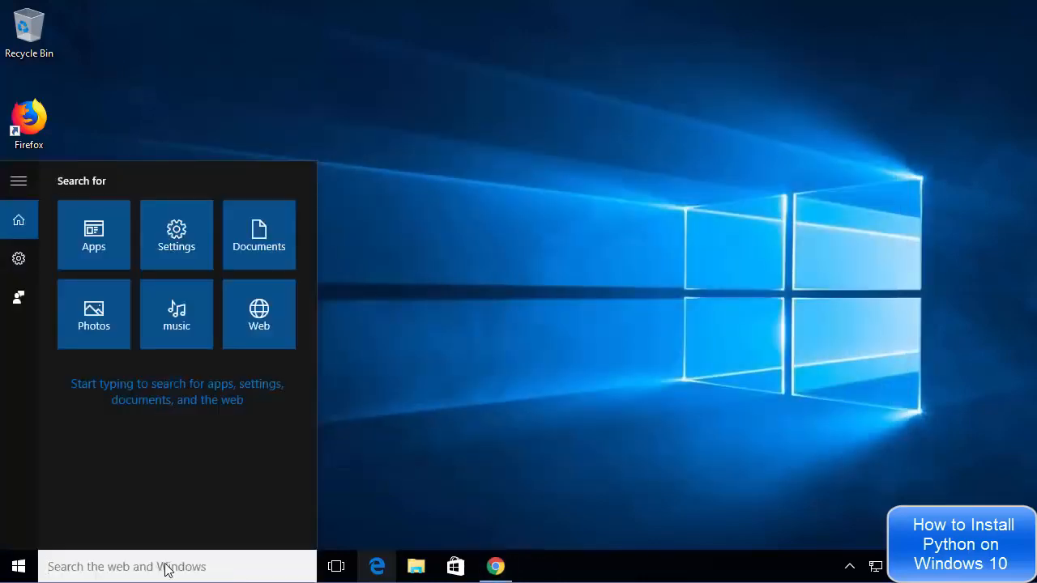
pyautogui.write('python')
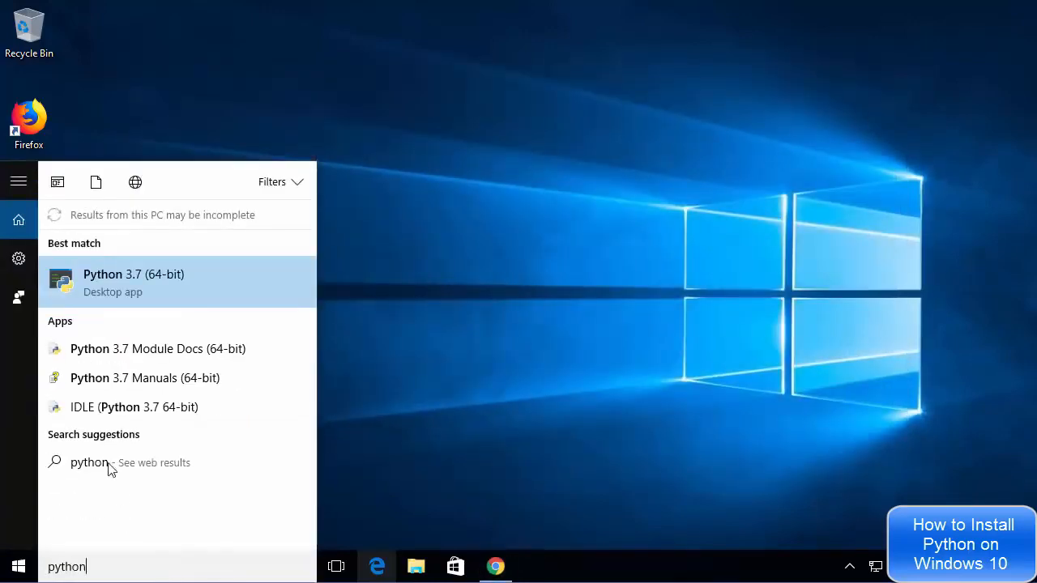
pyautogui.click(92, 413)
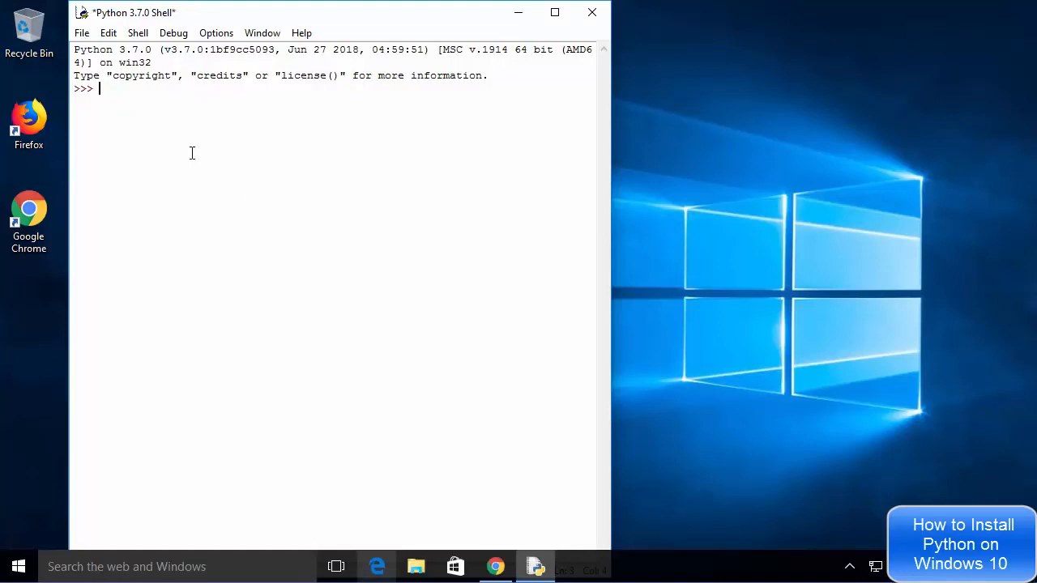
# Run print ("Hello World") in the Python 3.7.0 Shell, select the printed output and close the shell
pyautogui.write('print ()')
pyautogui.press('Left')
pyautogui.write('""')
pyautogui.press('Left')
pyautogui.write('Hello ')
pyautogui.write('World')
pyautogui.press('Return')
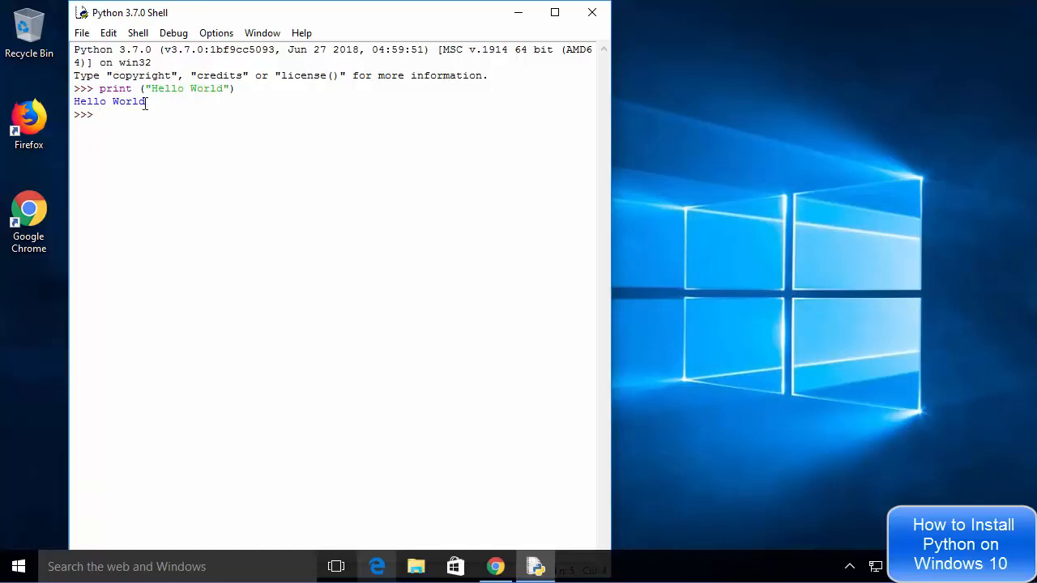
pyautogui.moveTo(146, 101); pyautogui.dragTo(81, 101)
pyautogui.click(591, 14)
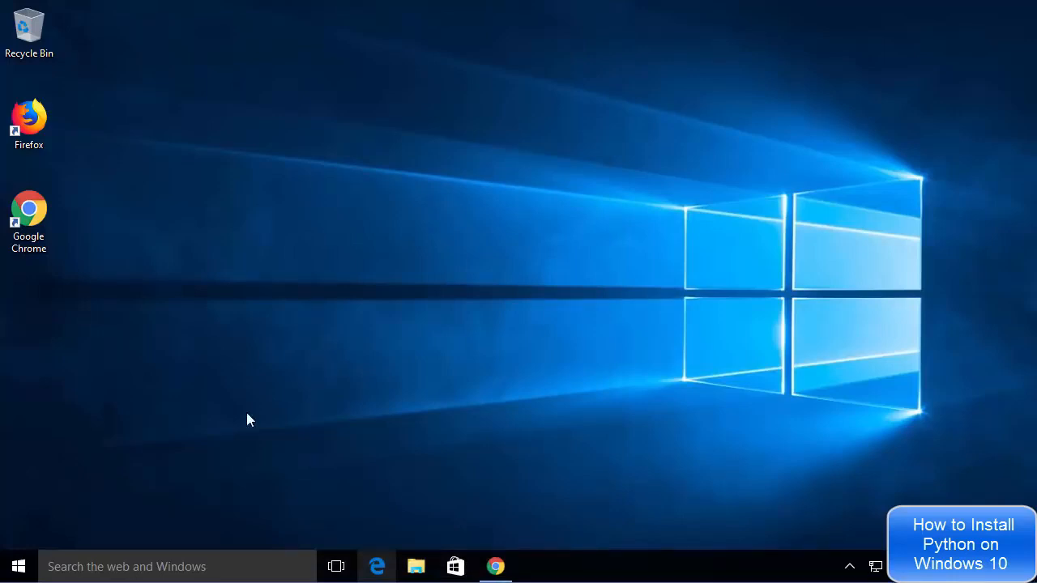
# Open a Command Prompt and start the Python interpreter with the python command
pyautogui.rightClick(22, 569)
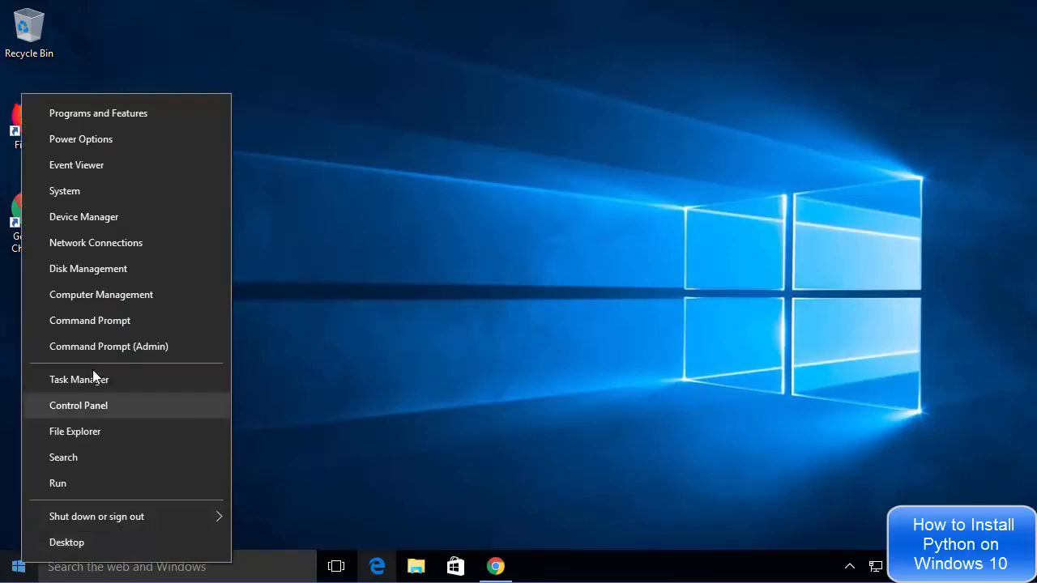
pyautogui.click(83, 323)
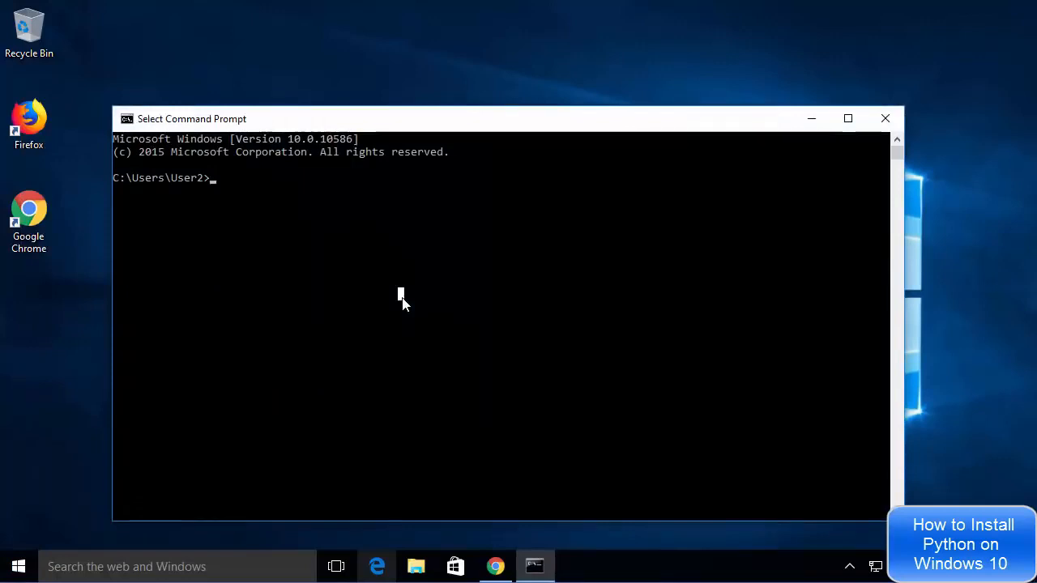
pyautogui.write('py')
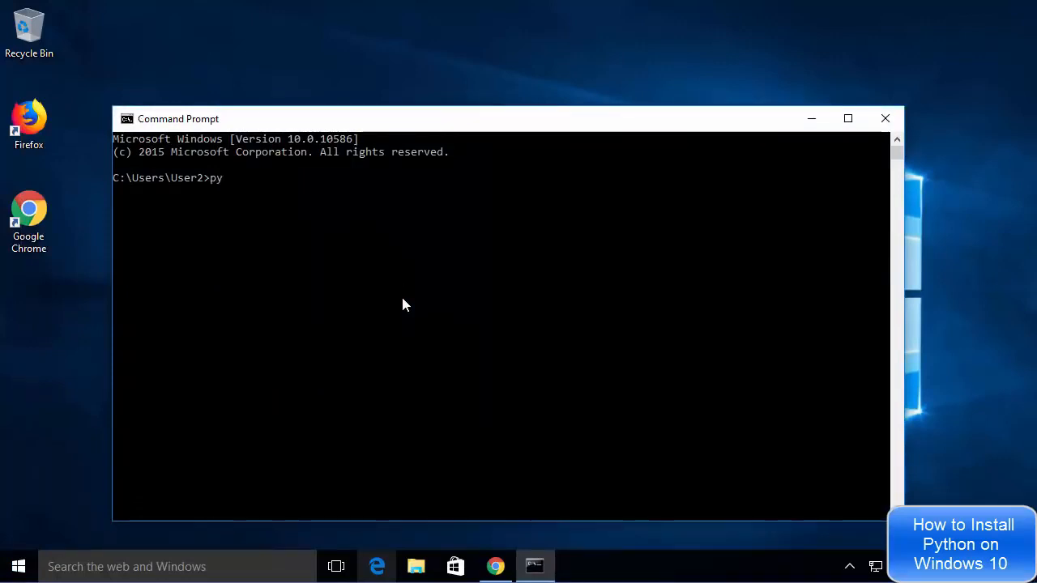
pyautogui.write('thon')
pyautogui.press('Return')
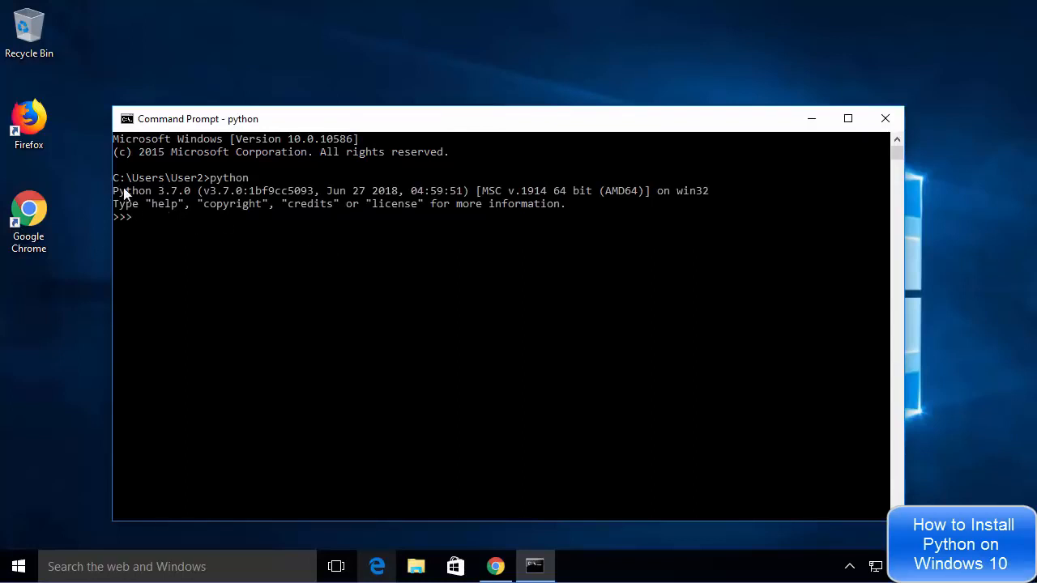
pyautogui.click(181, 259)
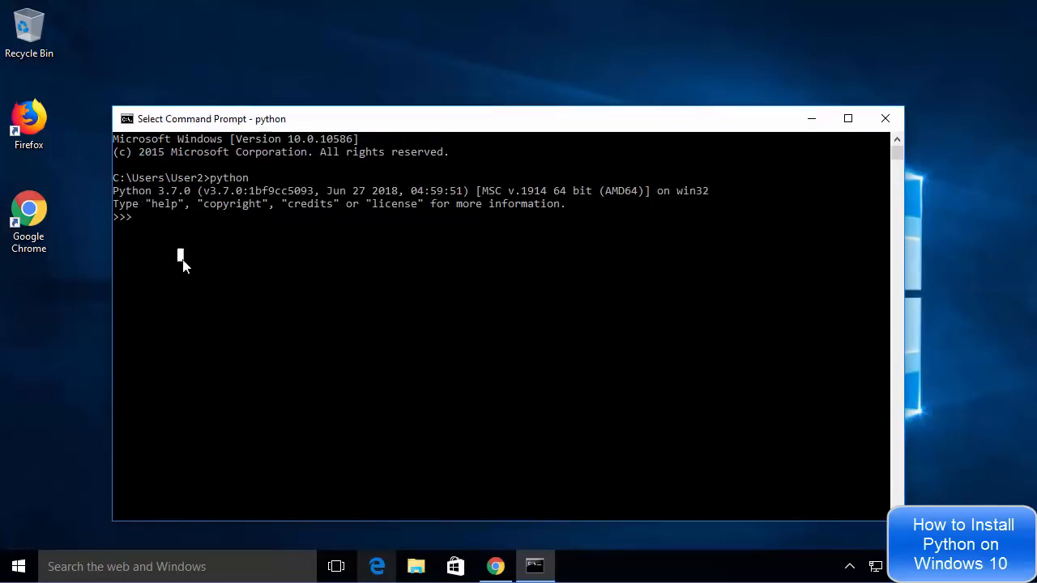
# Run print("Hello World") at the Python prompt inside the Command Prompt
pyautogui.click(154, 217)
pyautogui.write('prin')
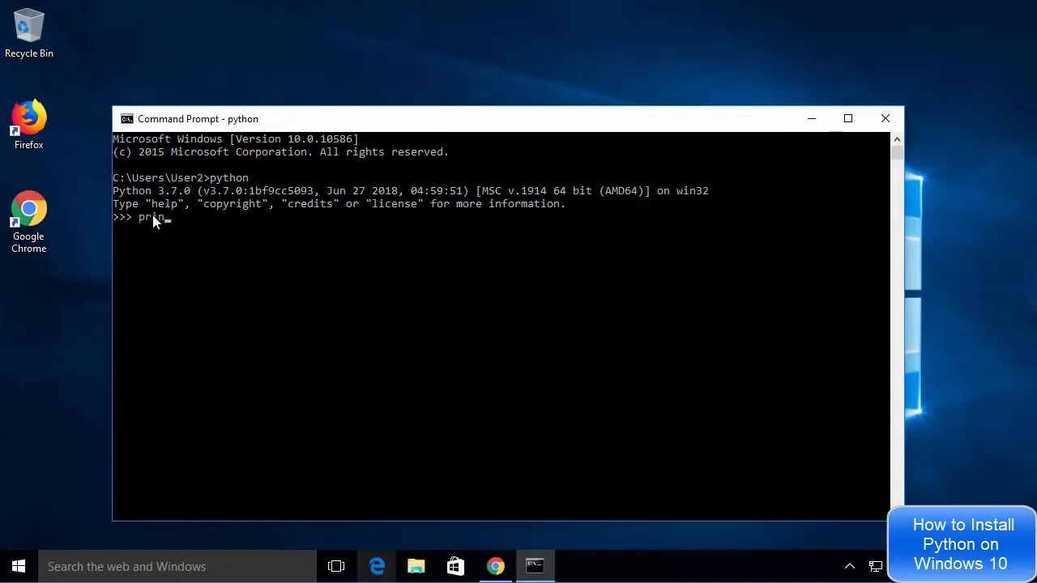
pyautogui.write('t()')
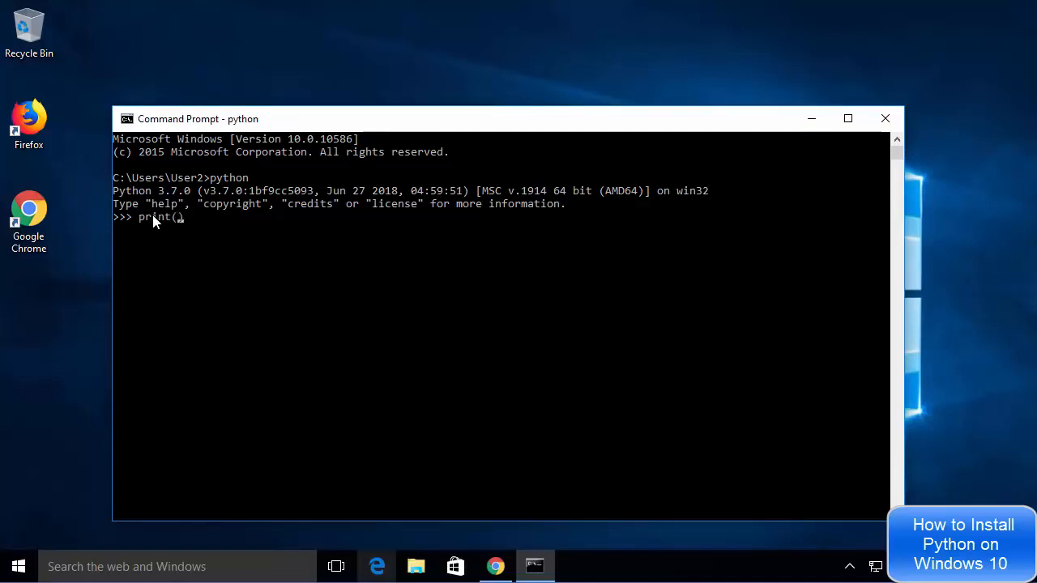
pyautogui.write('""')
pyautogui.press('Left')
pyautogui.write('H')
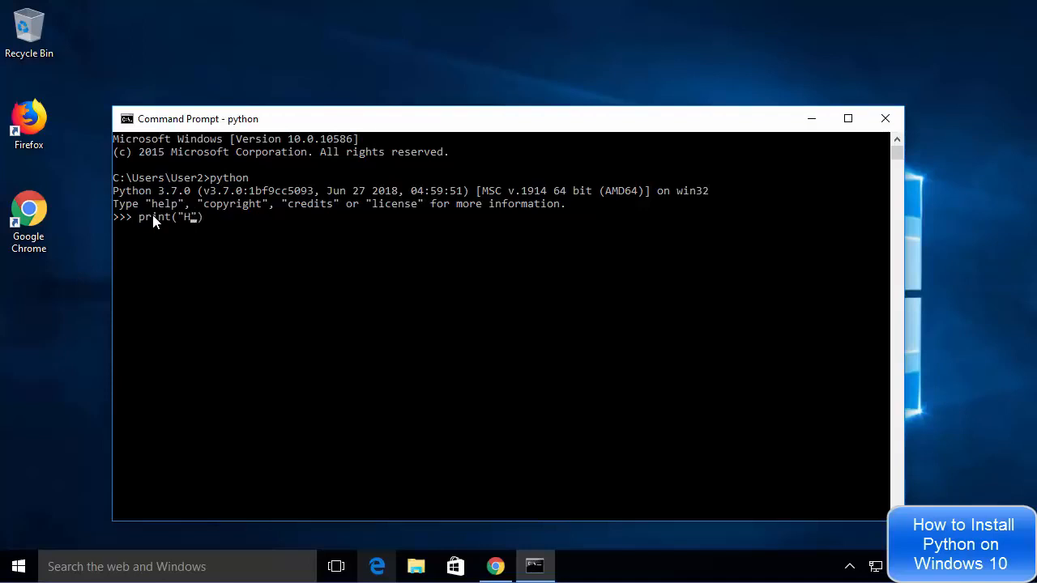
pyautogui.write('ello World')
pyautogui.press('Return')
pyautogui.click(200, 372)
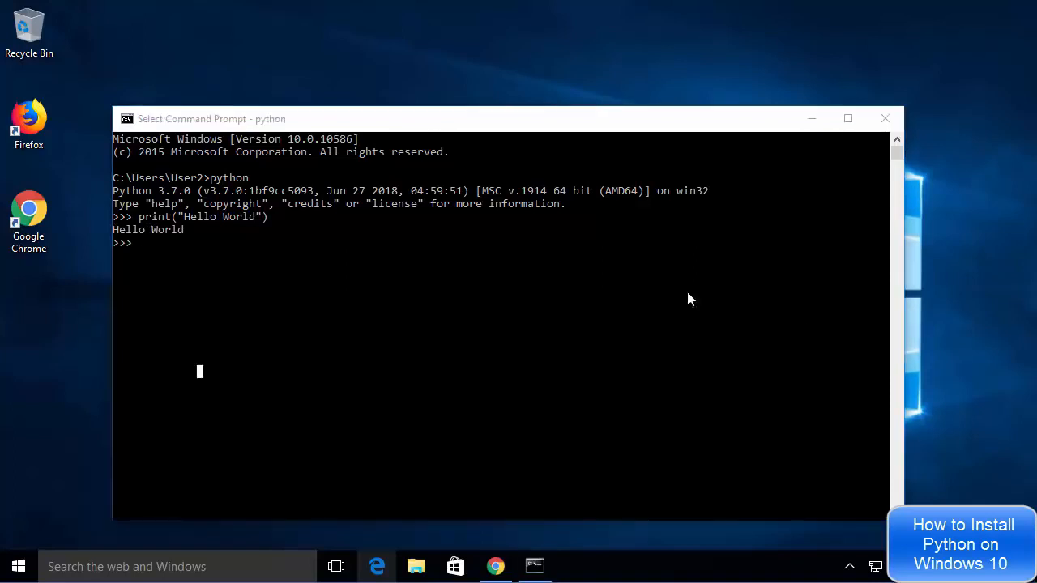